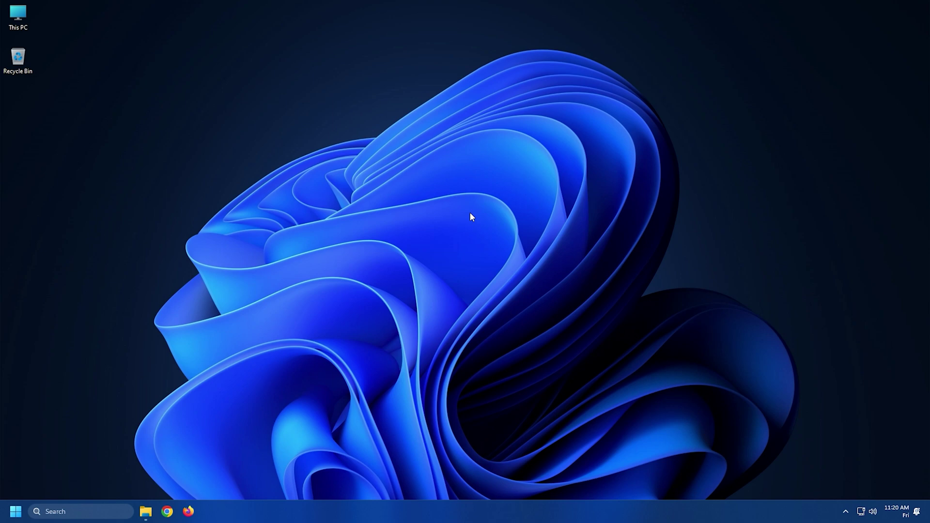
# Open Command Prompt from the Run box and run dsregcmd /leave
pyautogui.press('super+r')
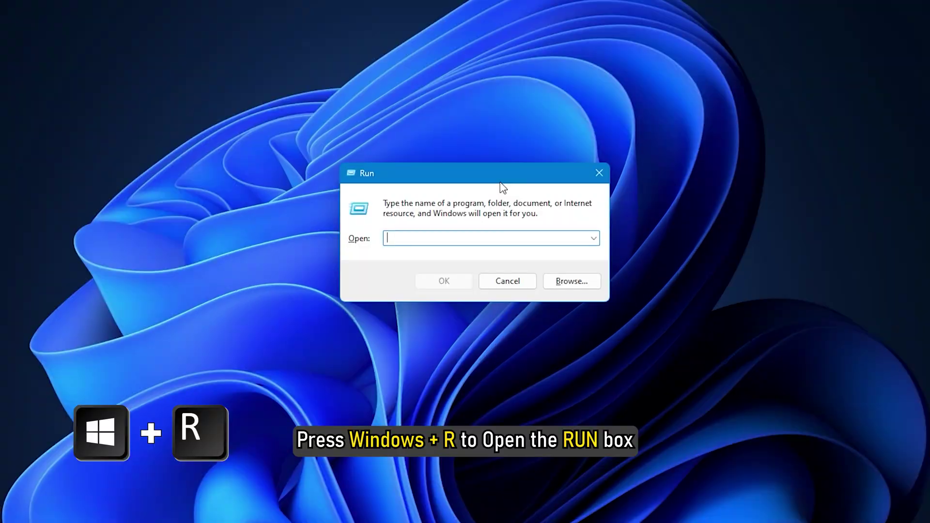
pyautogui.write('cmd')
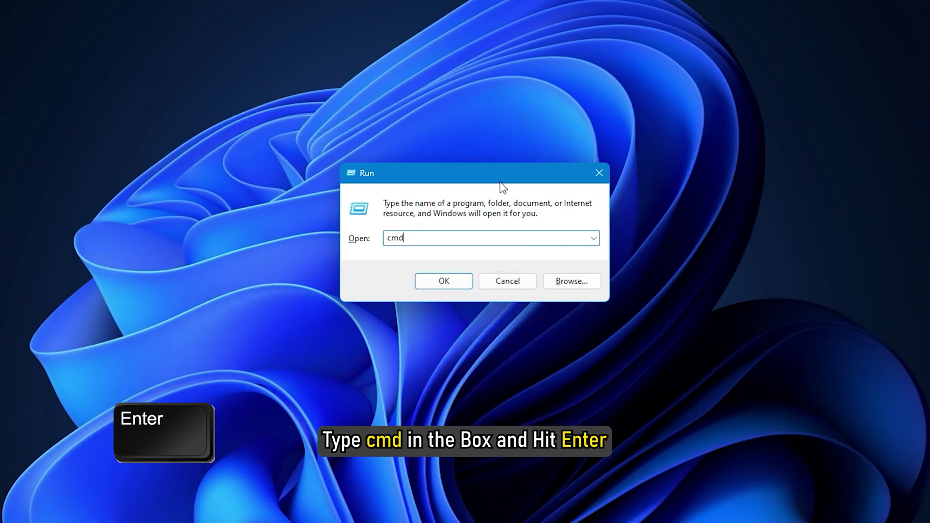
pyautogui.press('Return')
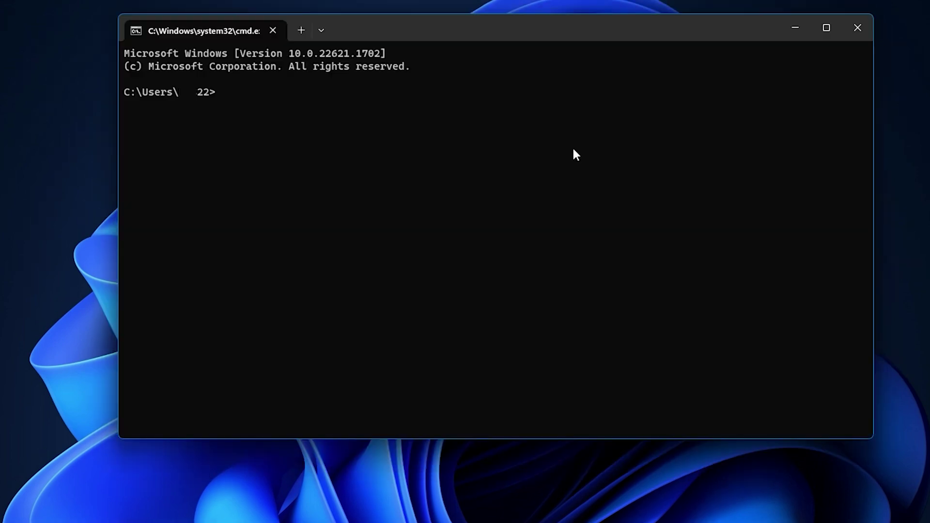
pyautogui.write('d')
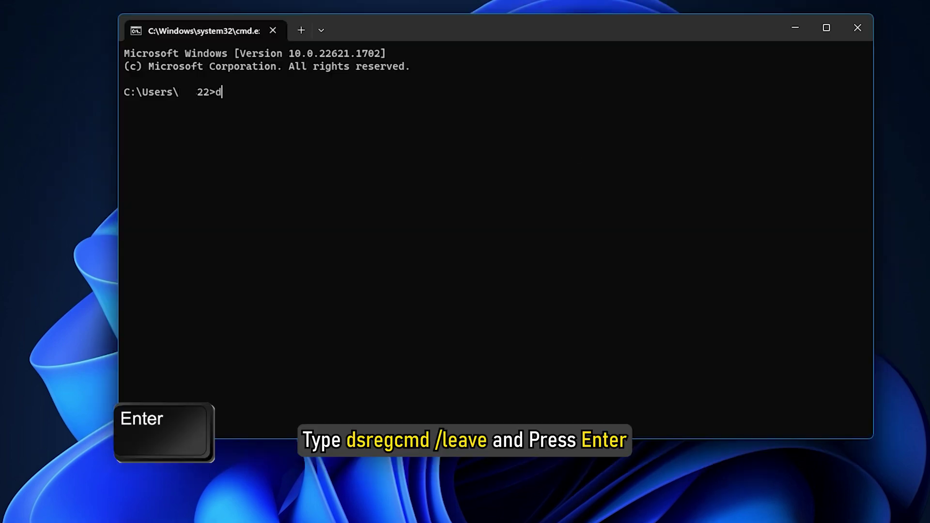
pyautogui.write('sre')
pyautogui.write('gcmd')
pyautogui.write(' /leave')
pyautogui.press('Return')
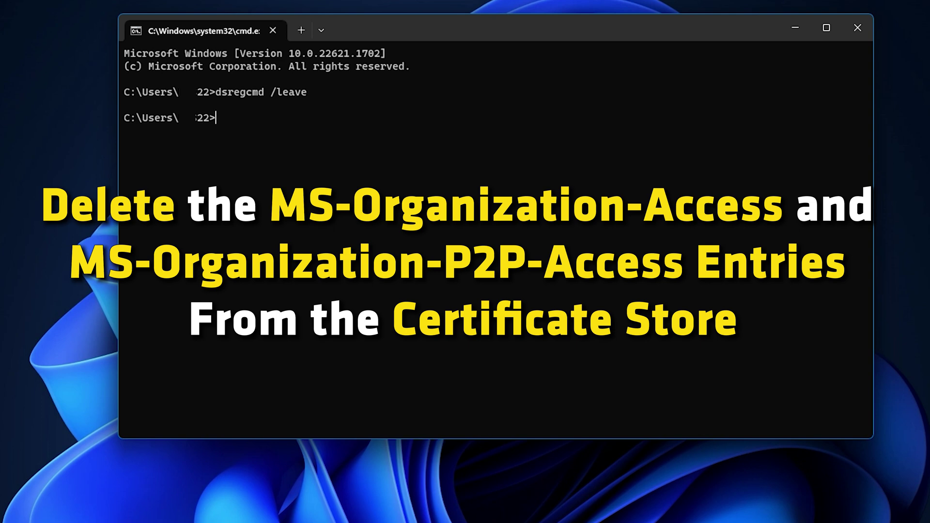
# Run dsregcmd /status to confirm IsUserAzureAD and IsDeviceJoined are NO
pyautogui.write('d')
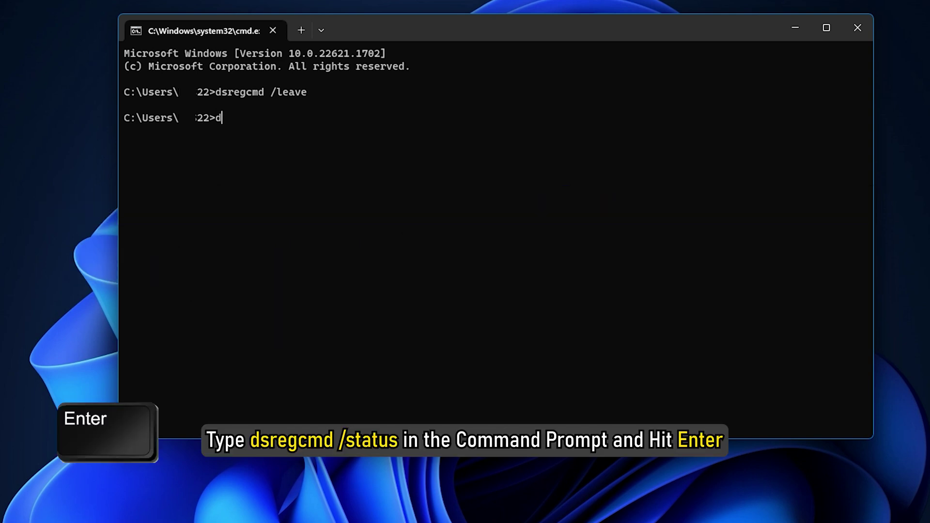
pyautogui.write('sreg')
pyautogui.write('cmd /')
pyautogui.write('status')
pyautogui.press('Return')
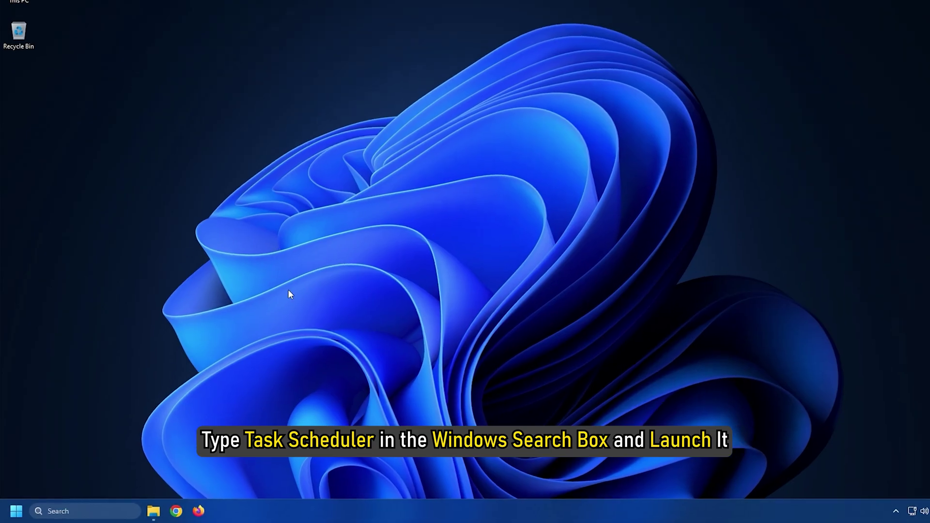
# Launch Task Scheduler and expand Library > Microsoft > Windows
pyautogui.click(97, 509)
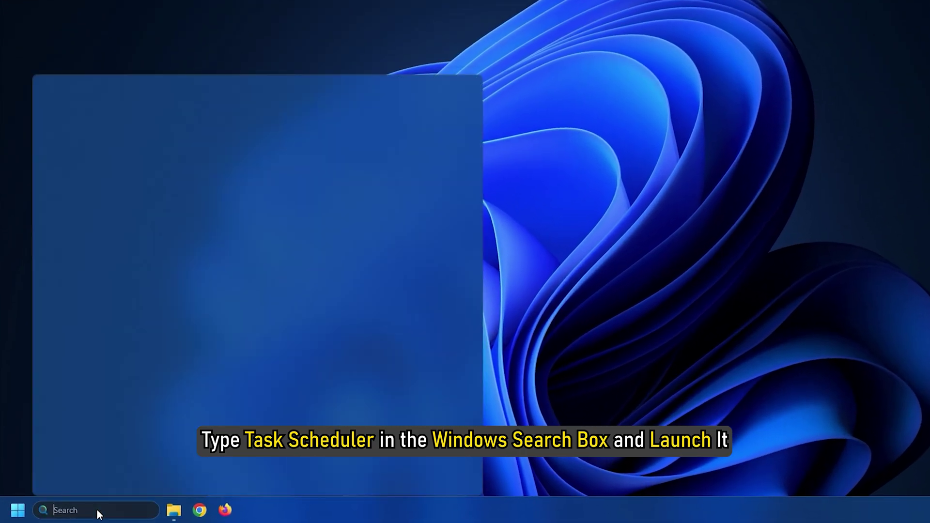
pyautogui.write('task scheduler')
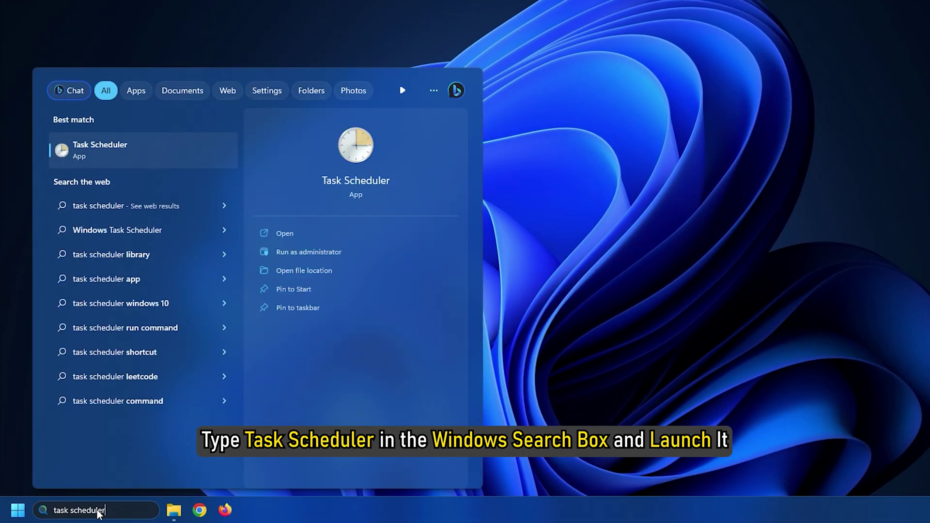
pyautogui.click(88, 161)
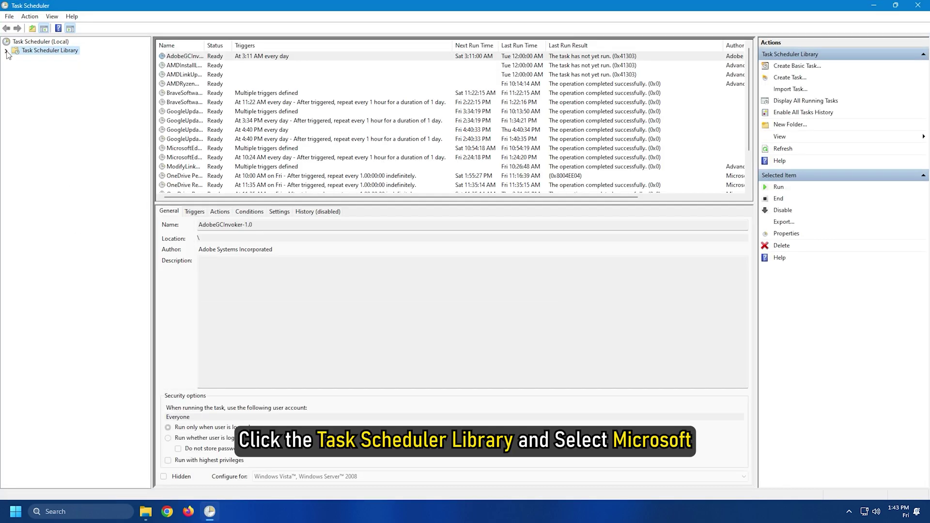
pyautogui.click(7, 51)
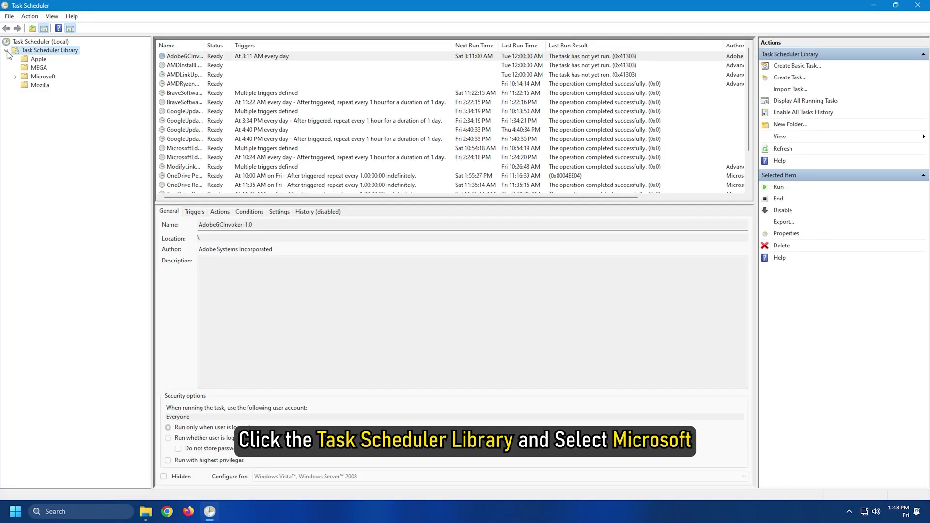
pyautogui.click(15, 77)
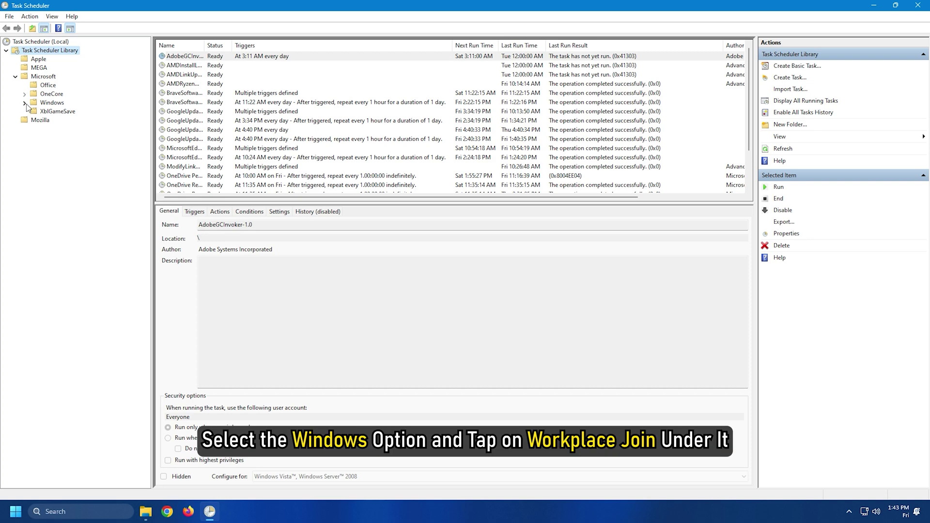
pyautogui.click(25, 103)
# Run the Automatic-Device-Join task in the Workplace Join folder
pyautogui.scroll(-5, 41, 209)
pyautogui.scroll(-10, 41, 209)
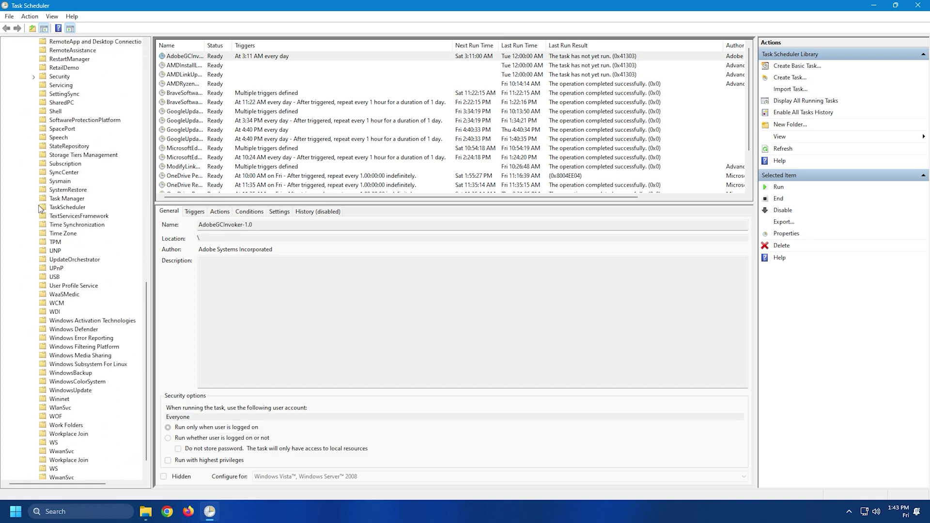
pyautogui.click(68, 434)
pyautogui.click(217, 56)
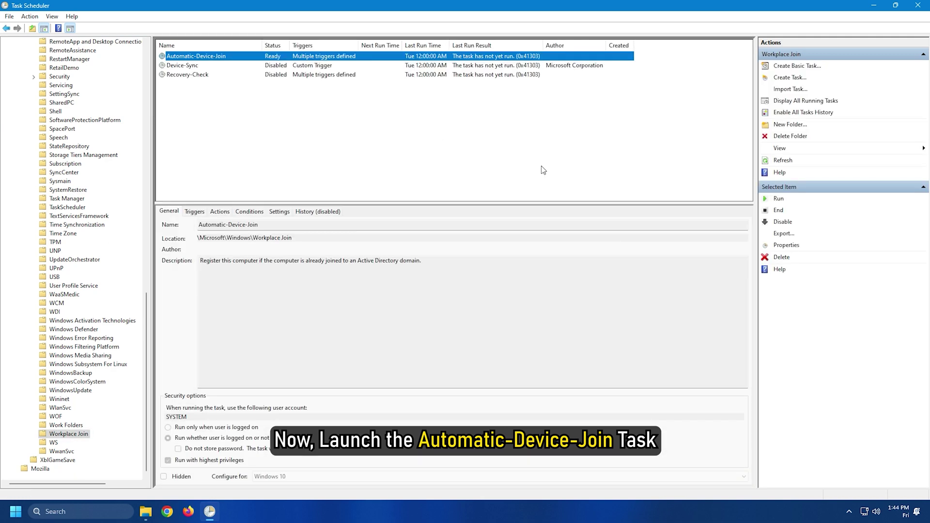
pyautogui.click(775, 199)
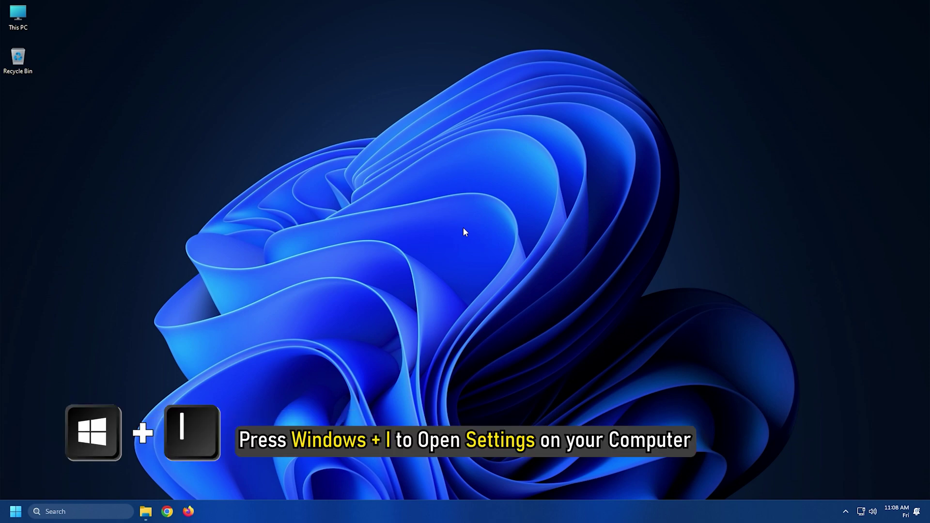
# Connect a work or school account from Settings > Accounts > Access work or school
pyautogui.press('super+i')
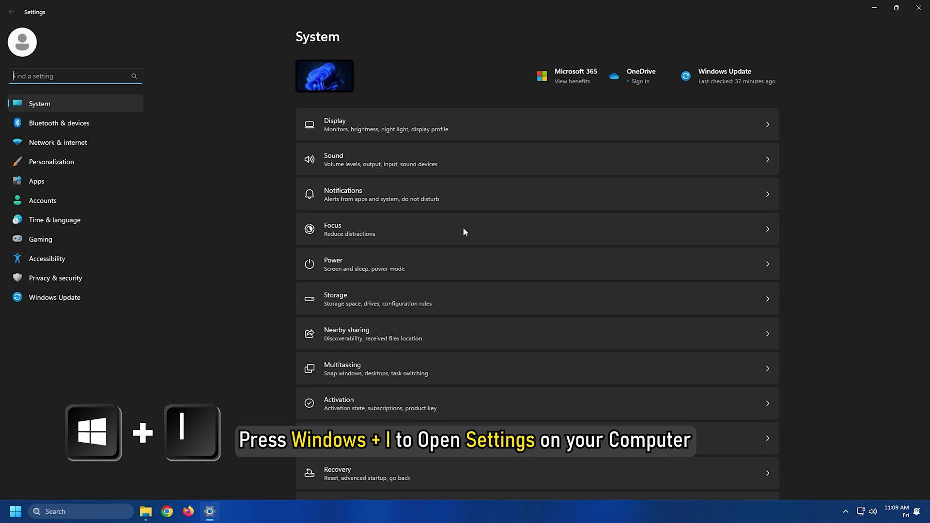
pyautogui.click(47, 199)
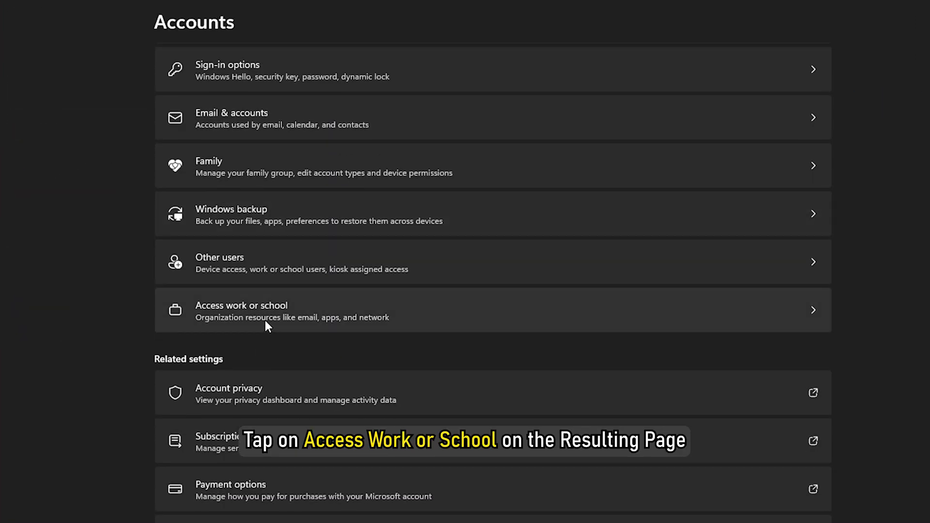
pyautogui.click(265, 321)
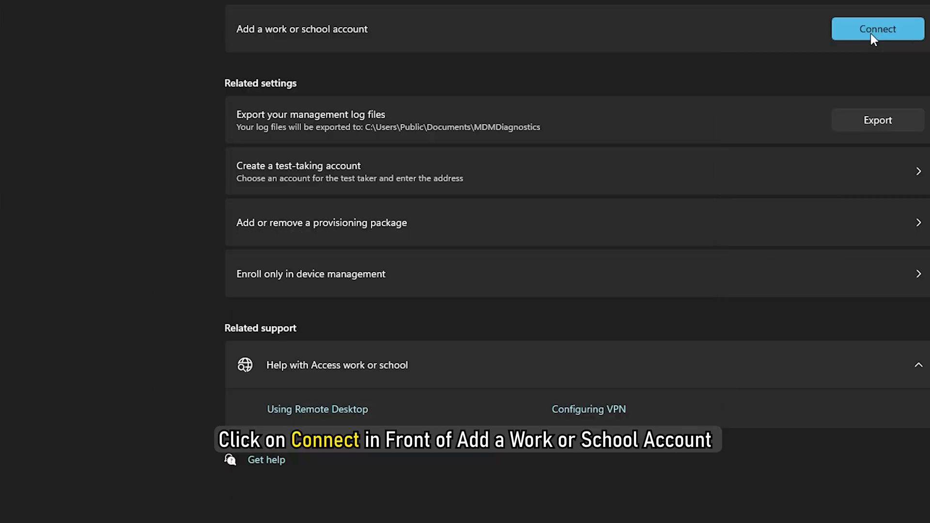
pyautogui.click(870, 34)
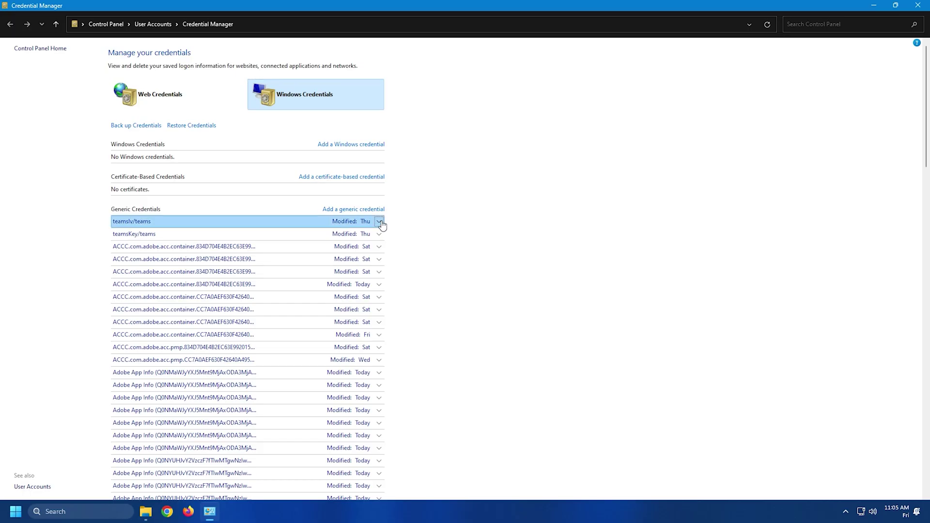
# Expand the teamslv/teams credential, remove it, and confirm the deletion
pyautogui.click(379, 221)
pyautogui.click(149, 275)
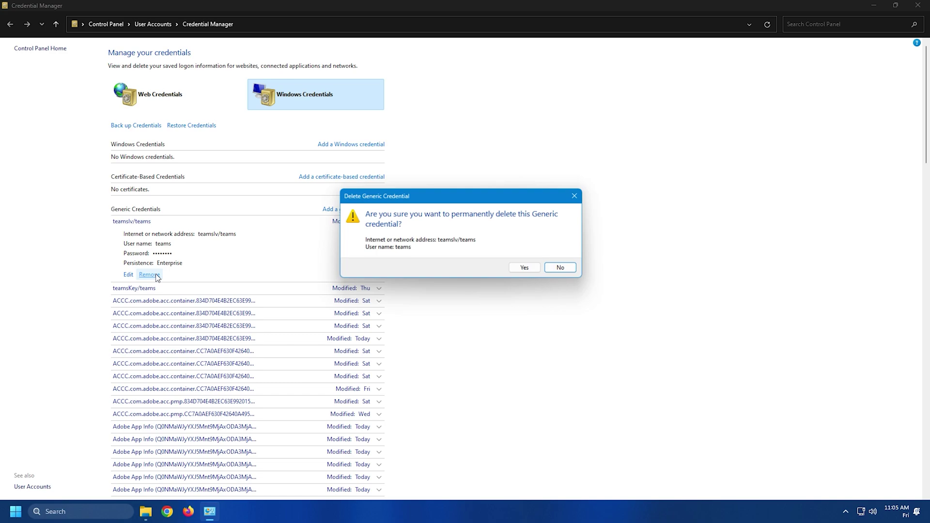
pyautogui.click(523, 270)
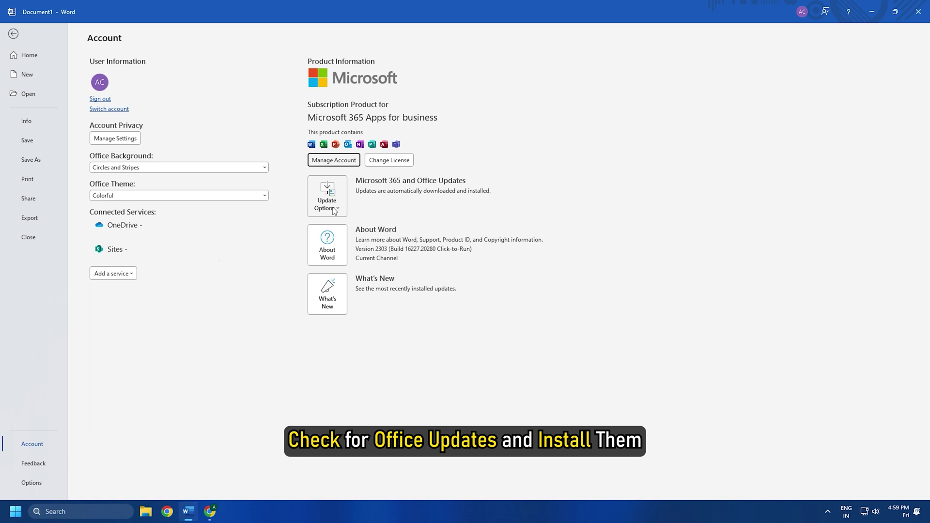
# Choose Update Now under Update Options on Word's Account page
pyautogui.click(328, 203)
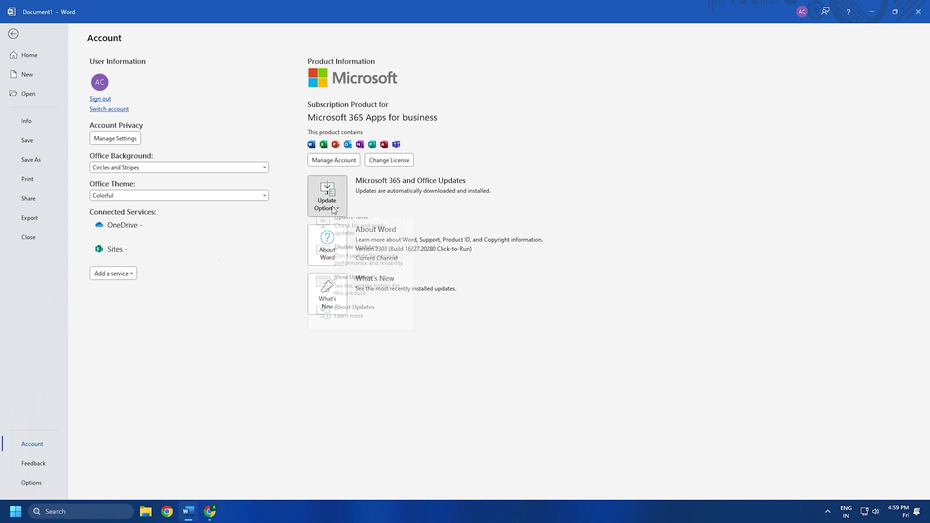
pyautogui.click(343, 233)
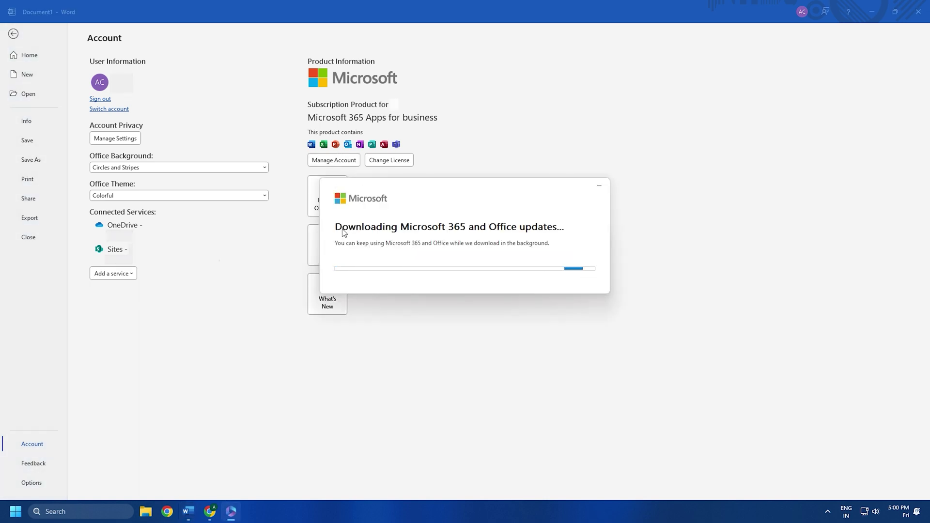